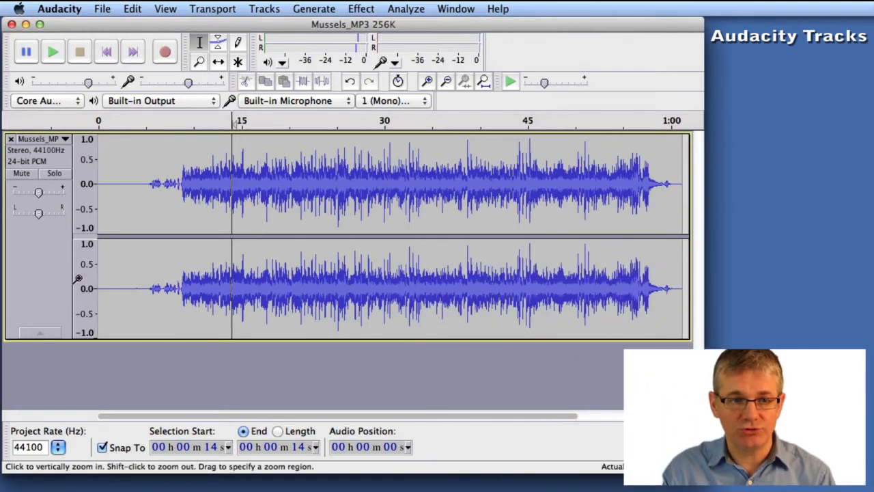
Select and deselect the stereo track, then zoom the waveform in to about 22–30 seconds
left_click(43, 275)
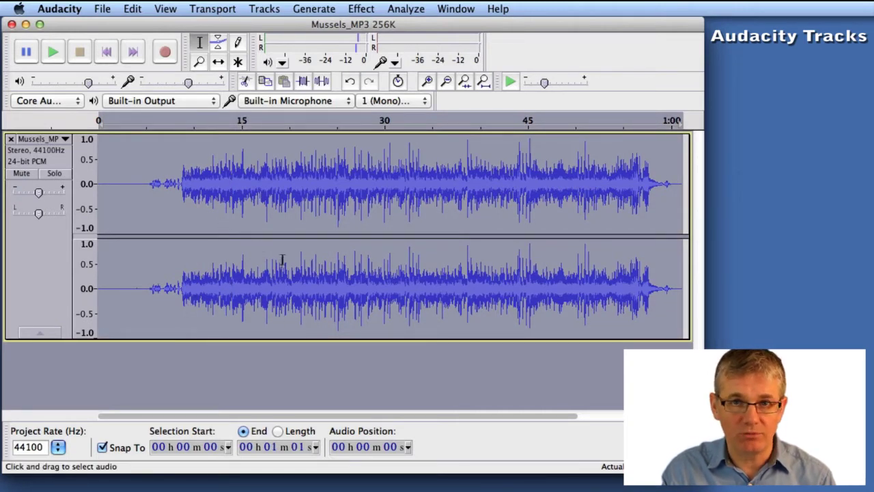
left_click(305, 381)
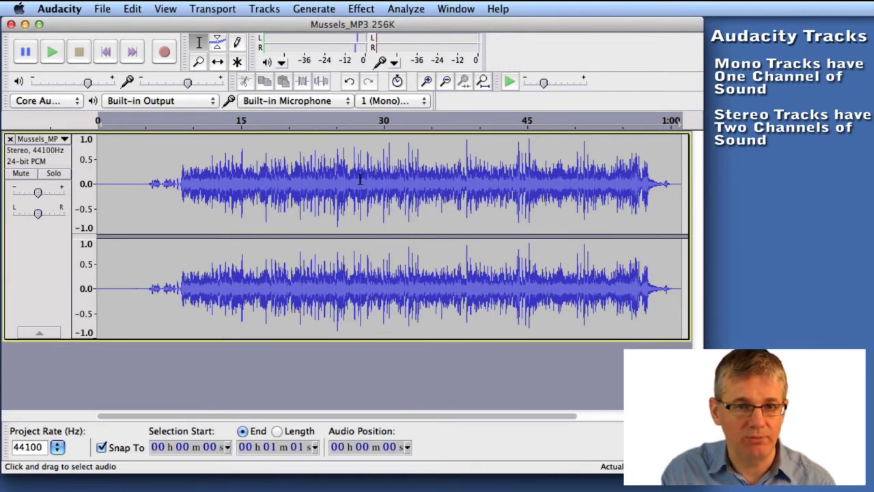
left_click(198, 62)
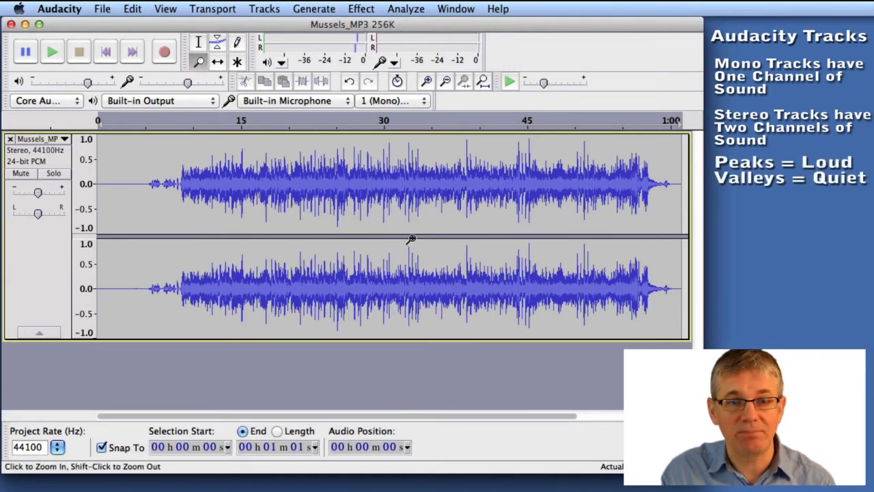
left_click(347, 194)
left_click(347, 193)
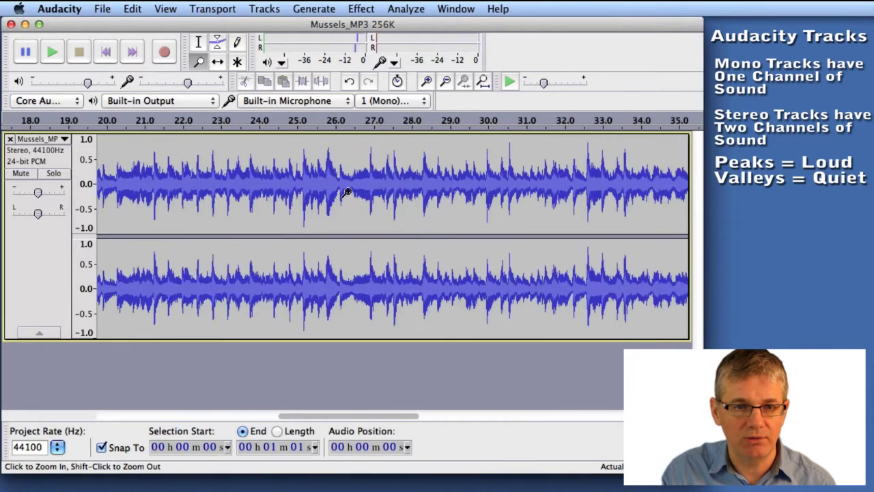
left_click(346, 193)
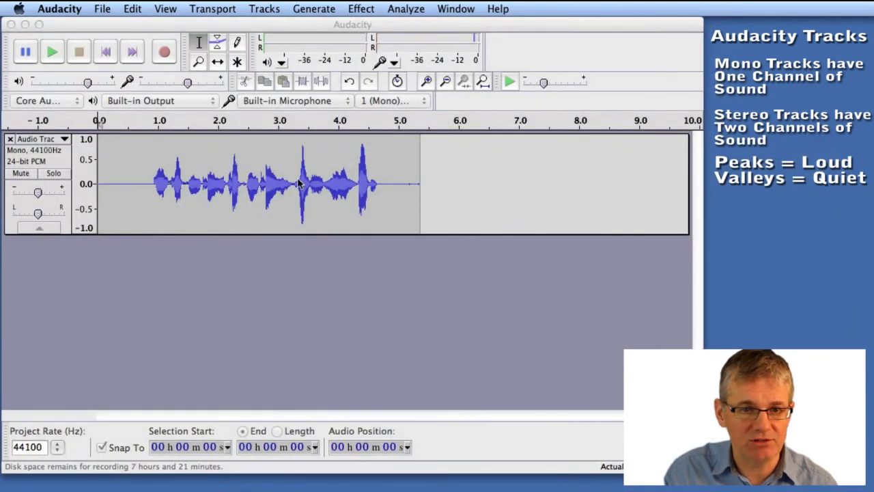
Bring the mono recording's project forward and zoom its waveform in two levels
left_click(224, 130)
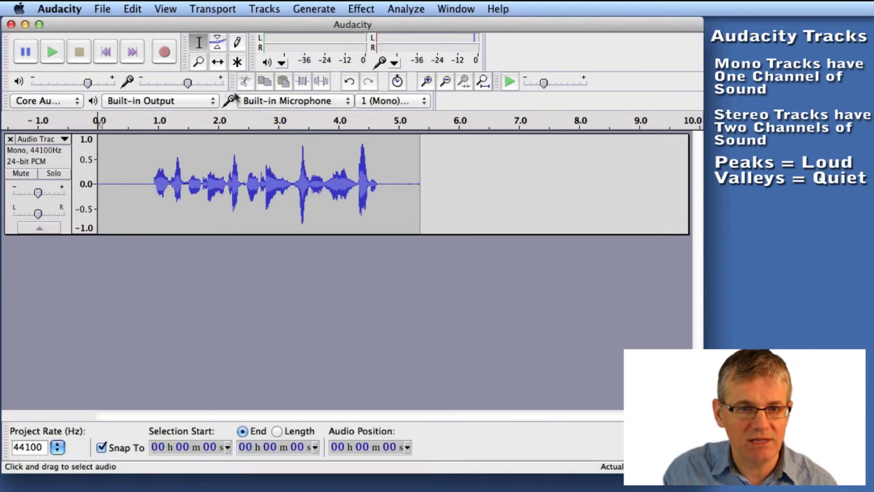
left_click(198, 62)
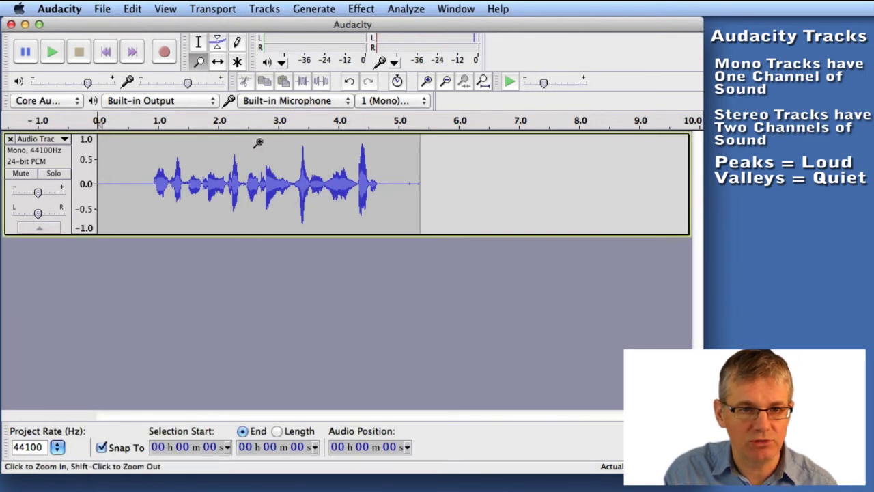
left_click(297, 188)
left_click(297, 190)
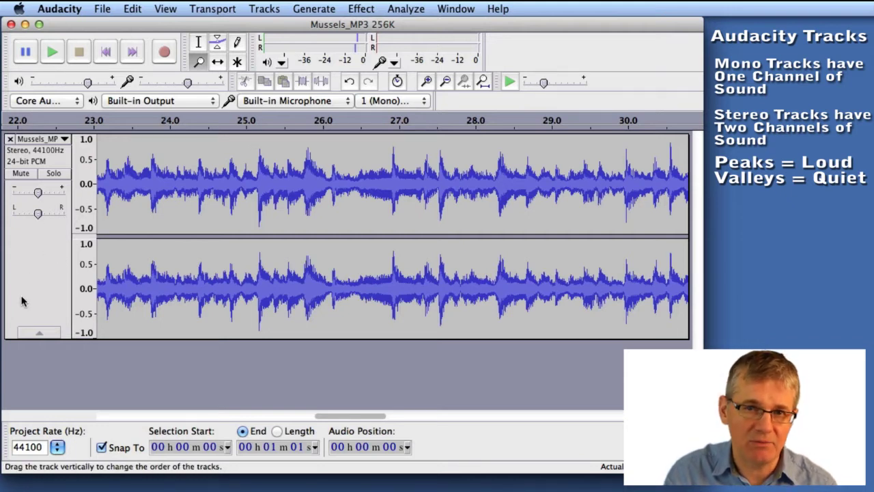
Show the stereo track's drop-down menu of naming, display and channel options
left_click(64, 140)
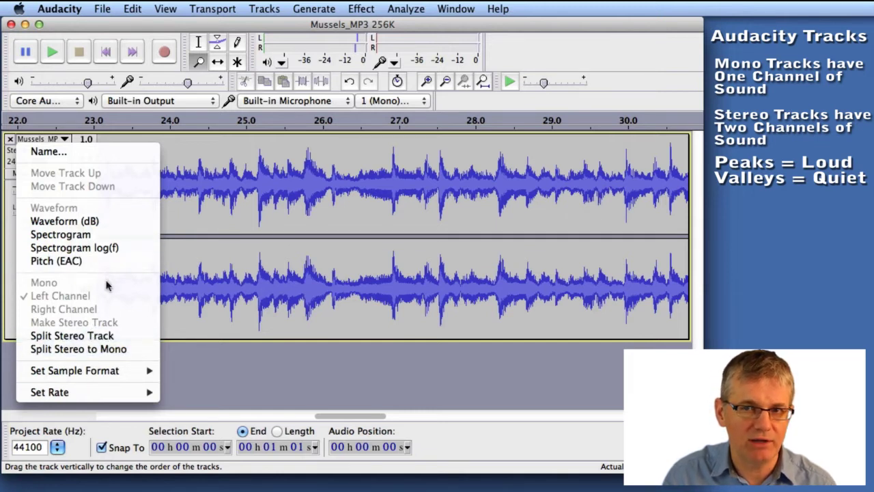
Replace the stereo track's old name with 'fiddle' in the Name dialog
left_click(80, 157)
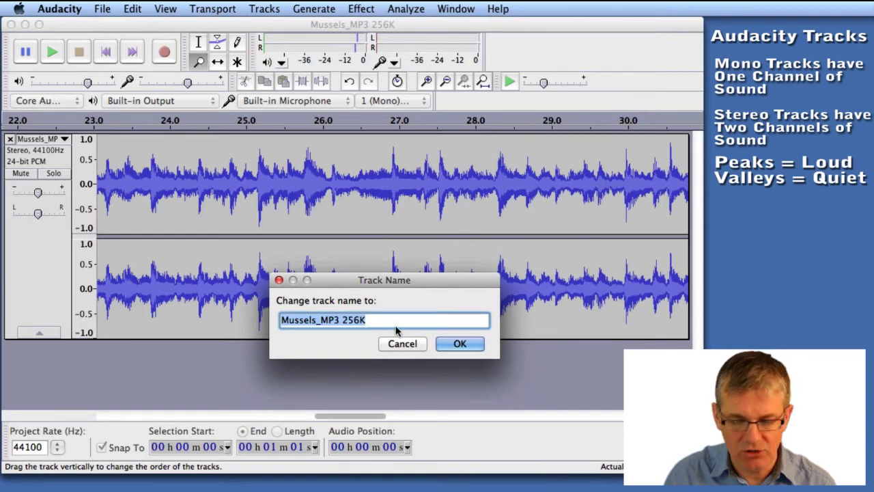
key("BackSpace")
type("fiddle")
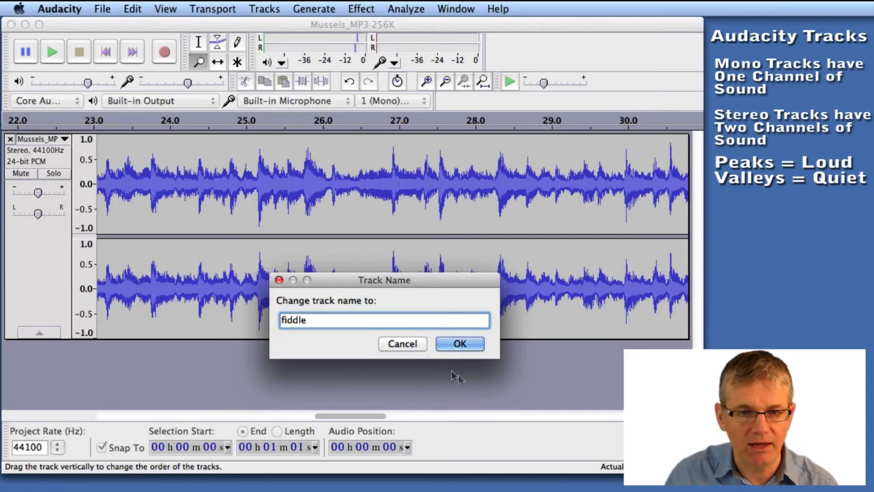
left_click(456, 345)
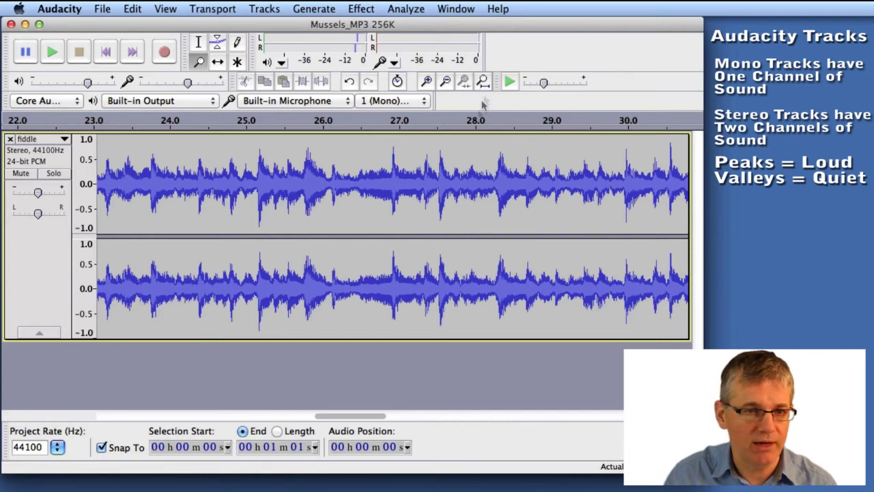
left_click(21, 173)
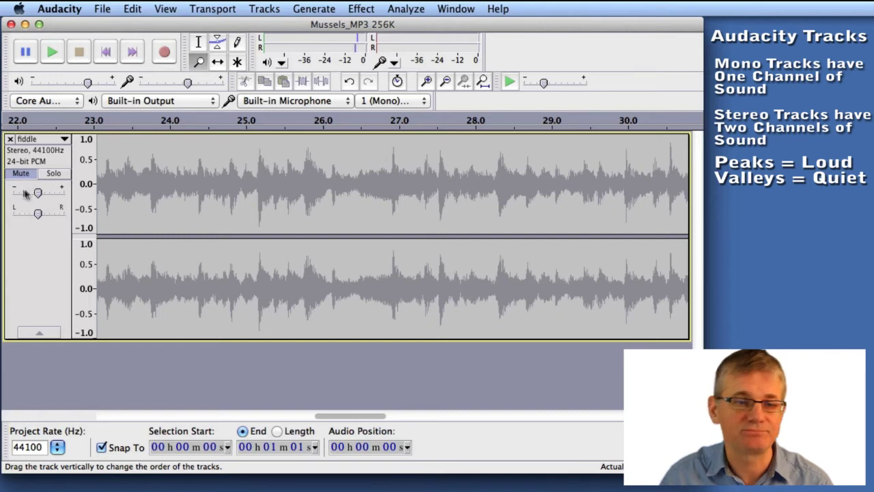
left_click(23, 174)
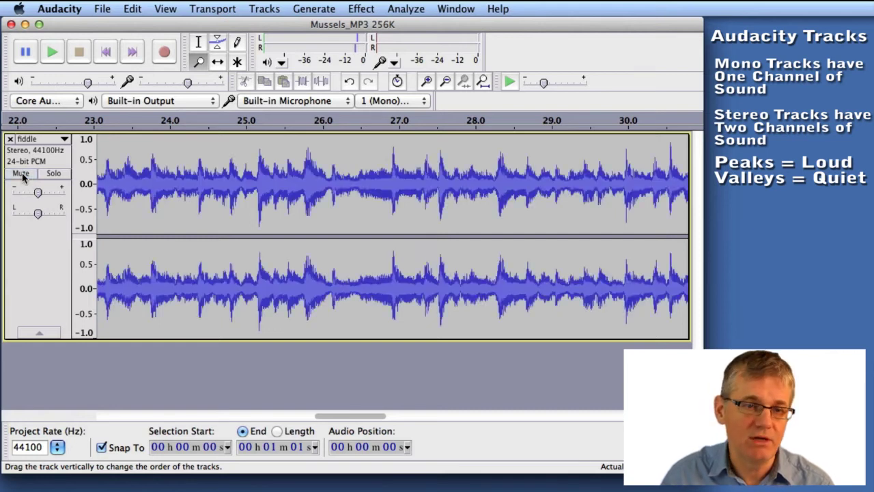
left_click(58, 176)
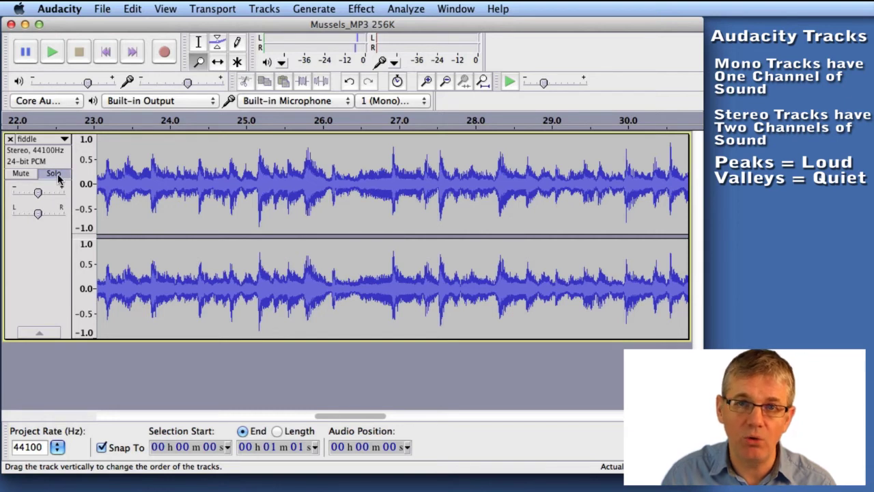
left_click(58, 176)
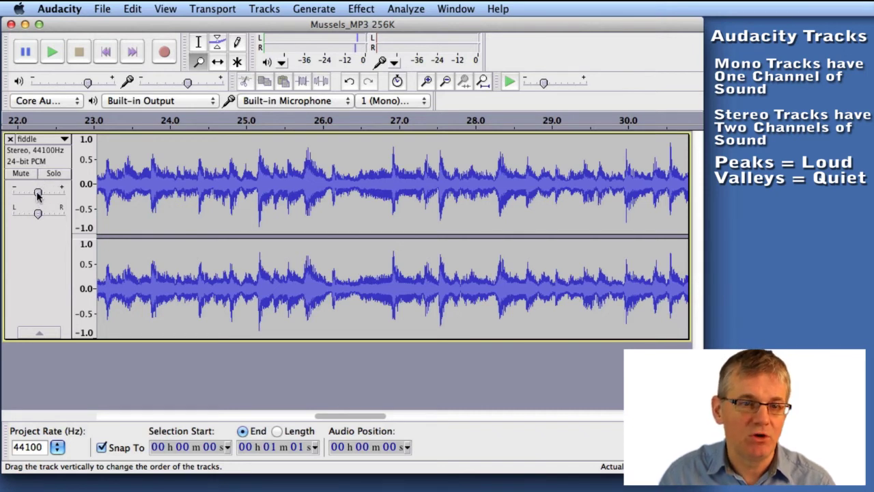
Drag the fiddle track's gain slider from 0 dB down toward -2 dB
left_click(38, 194)
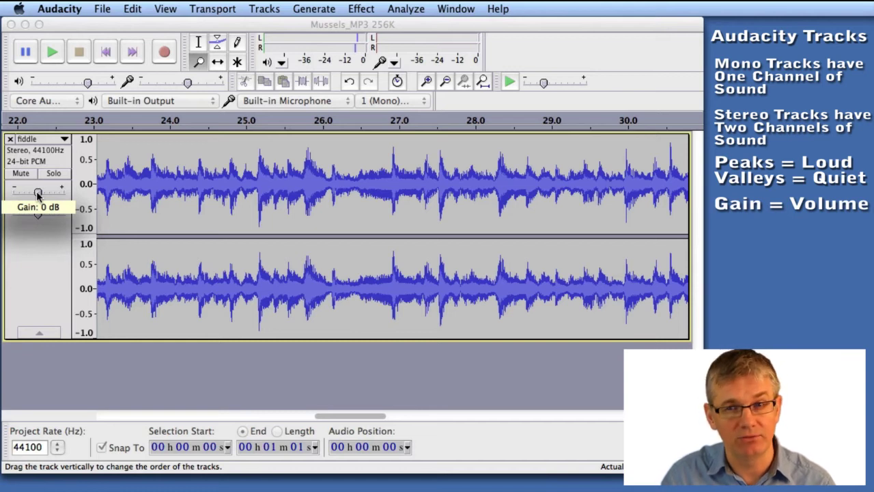
mouse_move(38, 194)
left_mouse_down()
mouse_move(58, 193)
mouse_move(24, 196)
mouse_move(34, 198)
left_mouse_up()
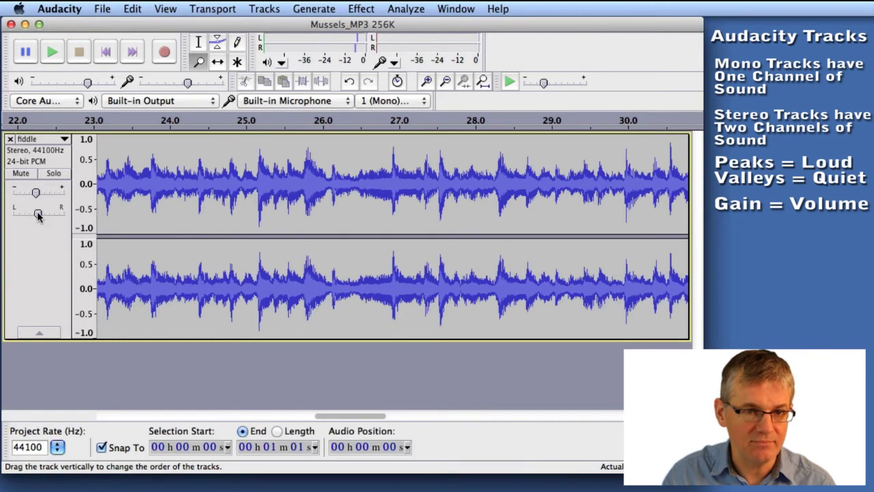
Move the fiddle track's pan slider from 20% Left to 40% Left
left_click(38, 213)
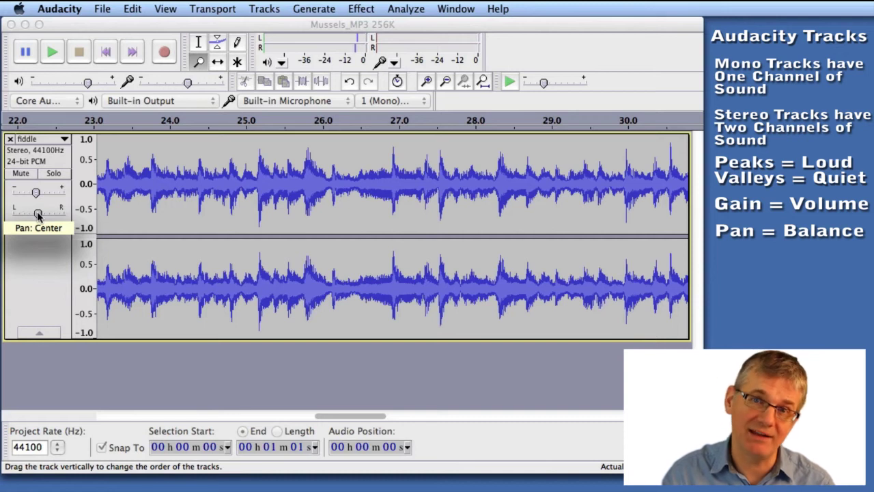
left_click_drag(39, 215, 33, 216)
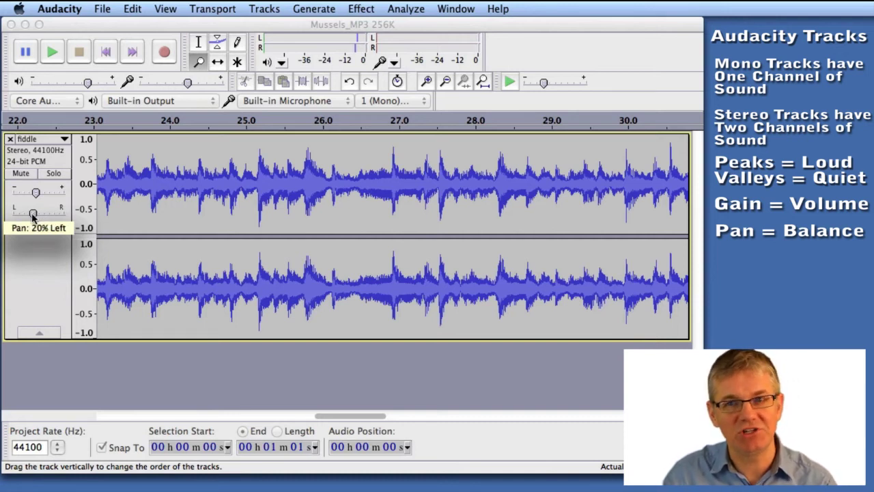
mouse_move(33, 216)
left_mouse_down()
mouse_move(50, 216)
mouse_move(11, 223)
mouse_move(53, 218)
mouse_move(39, 217)
left_mouse_up()
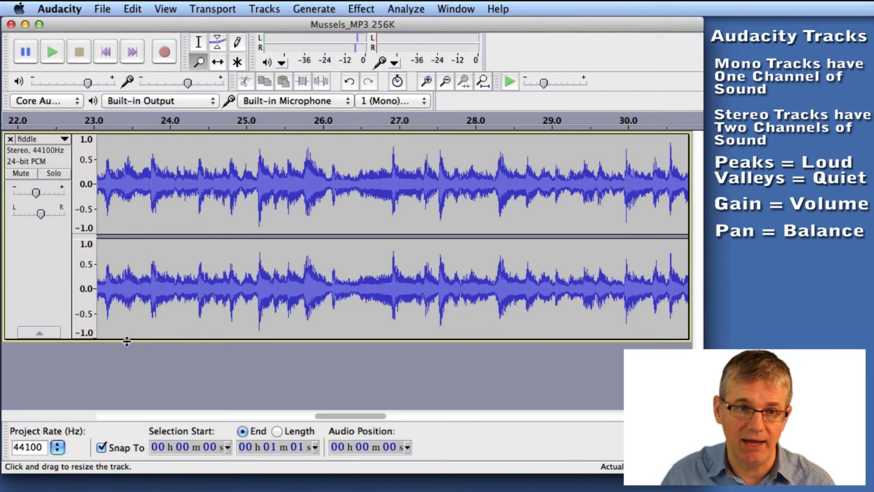
Shrink the fiddle track's height, then collapse and expand it repeatedly, ending expanded
left_click_drag(130, 341, 166, 271)
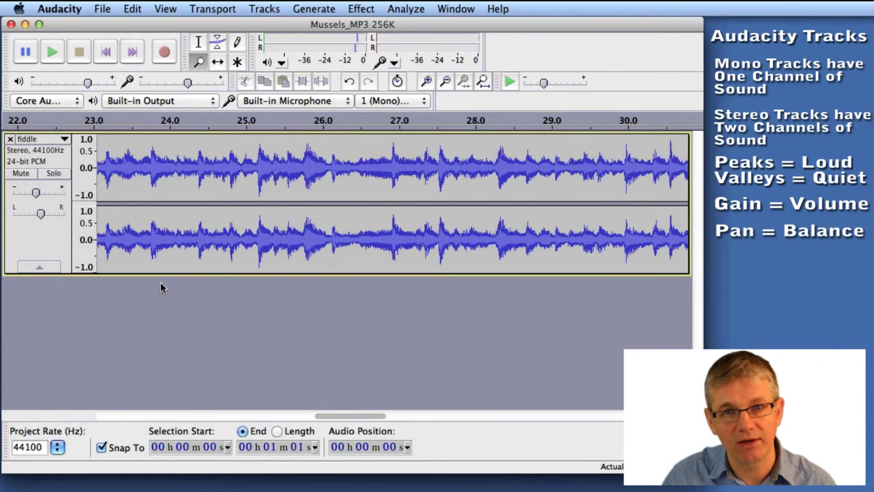
left_click(38, 267)
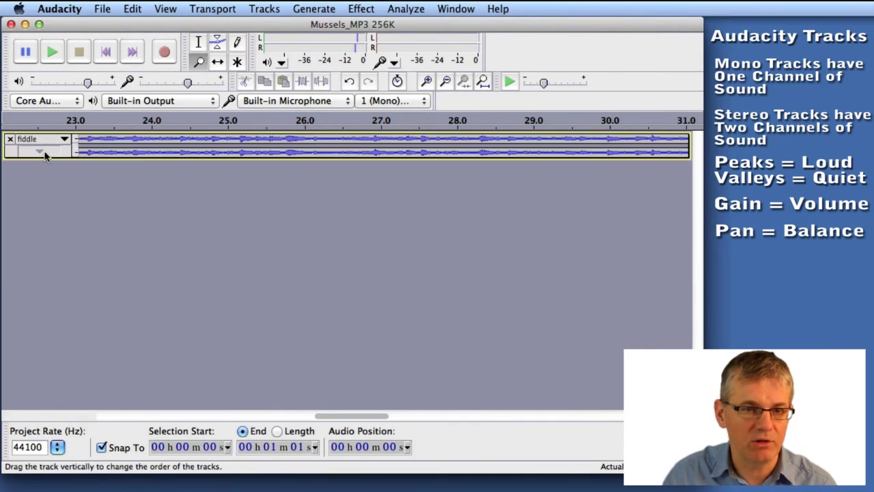
left_click(39, 151)
left_click(39, 268)
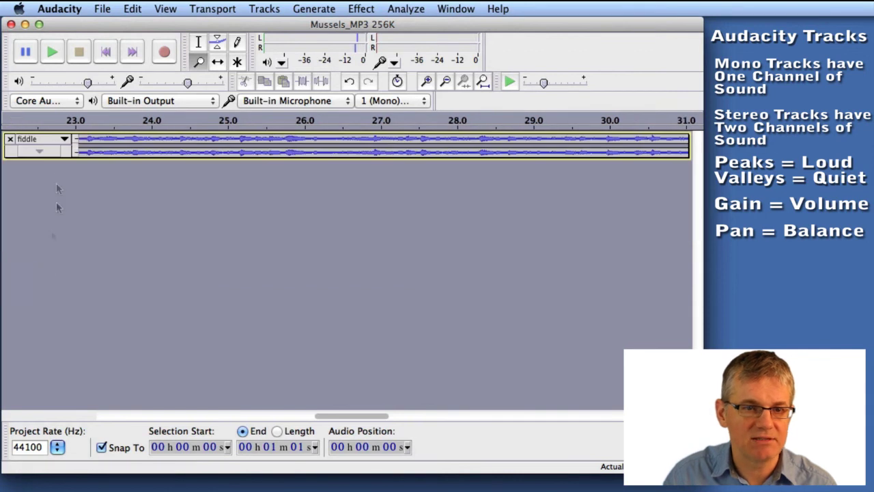
left_click(39, 151)
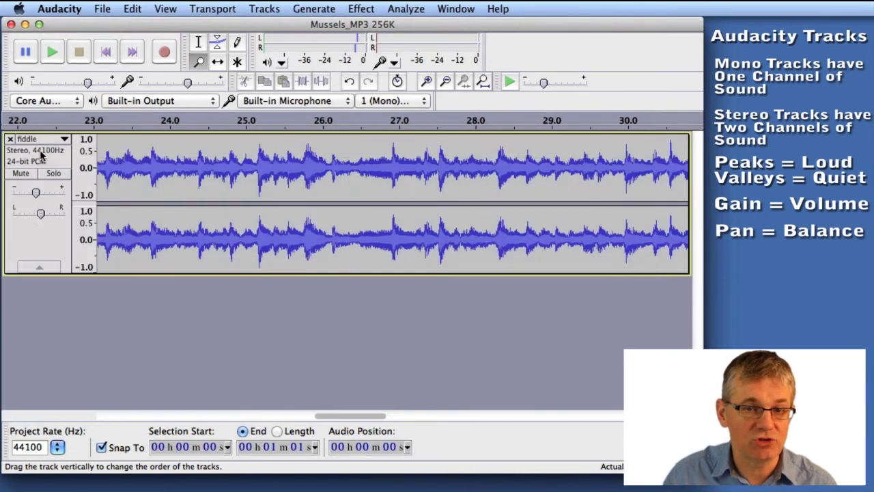
left_click(39, 267)
left_click(39, 151)
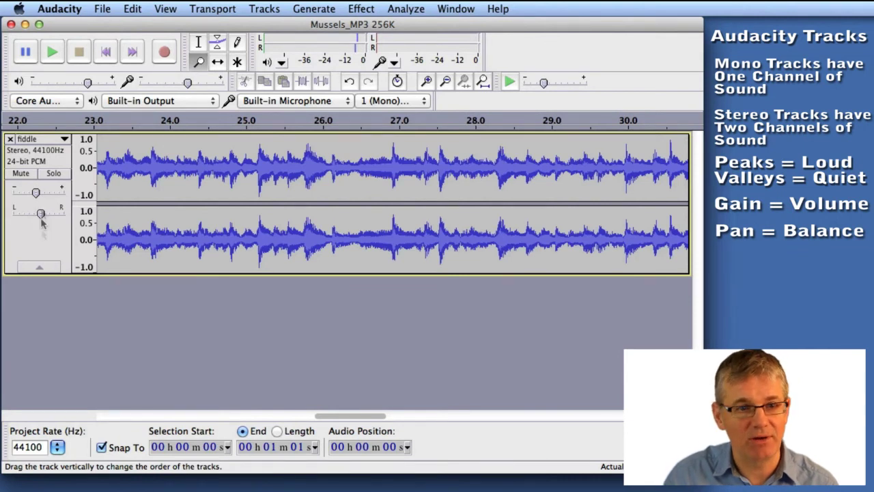
left_click(11, 139)
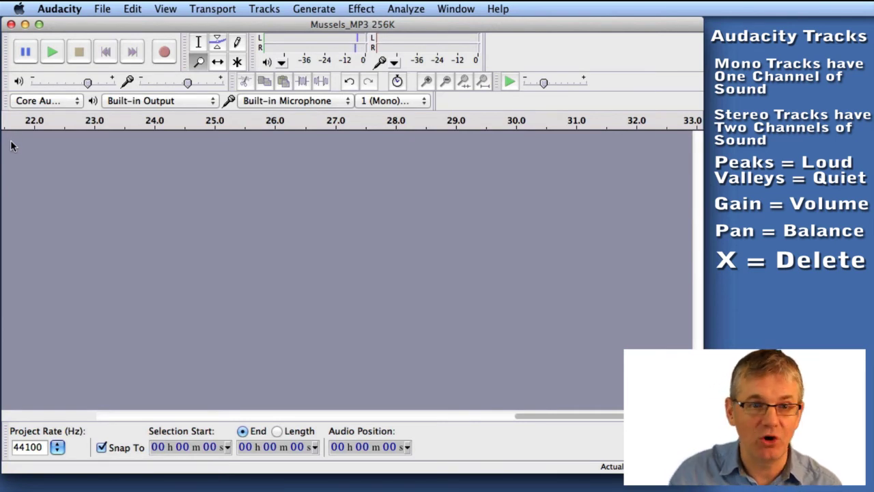
left_click(144, 9)
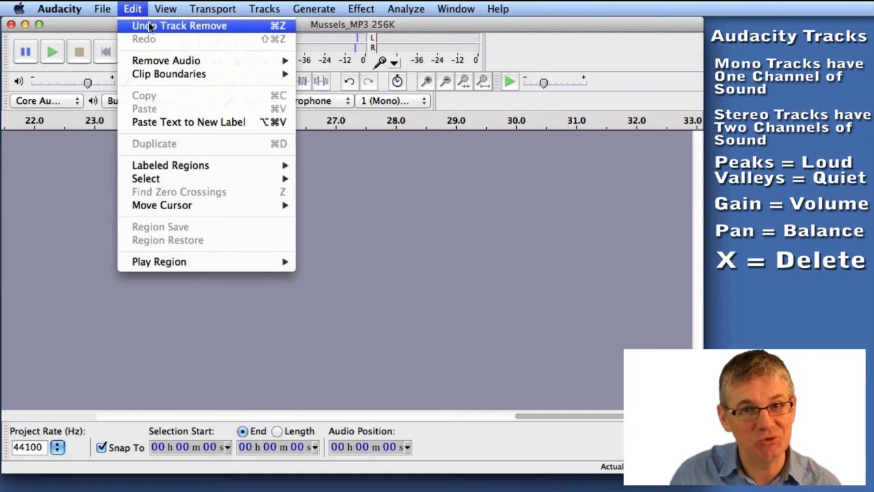
left_click(149, 26)
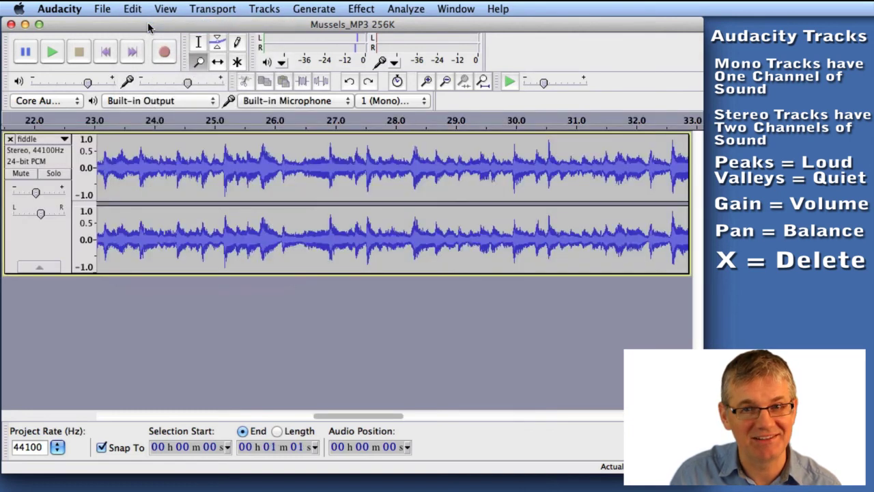